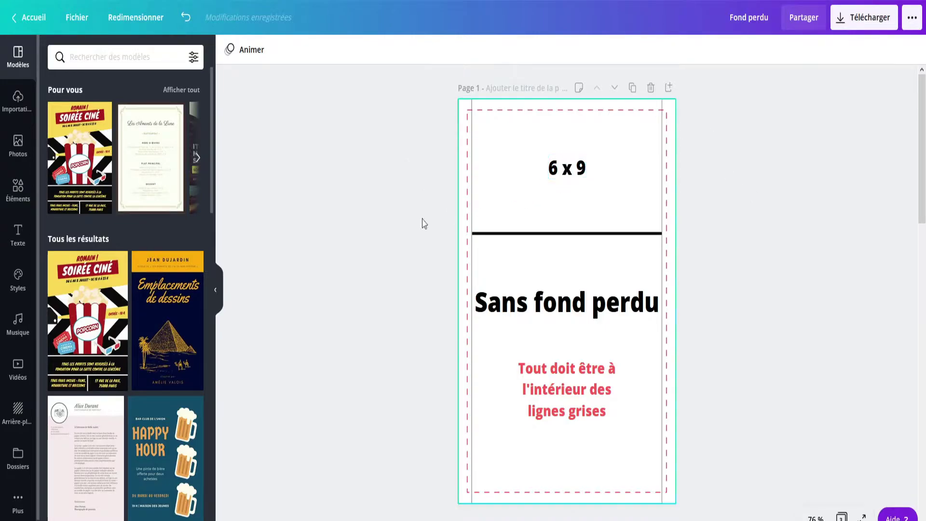
Step: Examine the no-bleed example on page 1, including its margin guides, black line and "Sans fond perdu" heading
{"action": "scroll", "coordinate": [443, 241], "scroll_direction": "down", "scroll_amount": 1}
{"action": "scroll", "coordinate": [413, 203], "scroll_direction": "up", "scroll_amount": 1}
{"action": "left_click", "coordinate": [465, 143]}
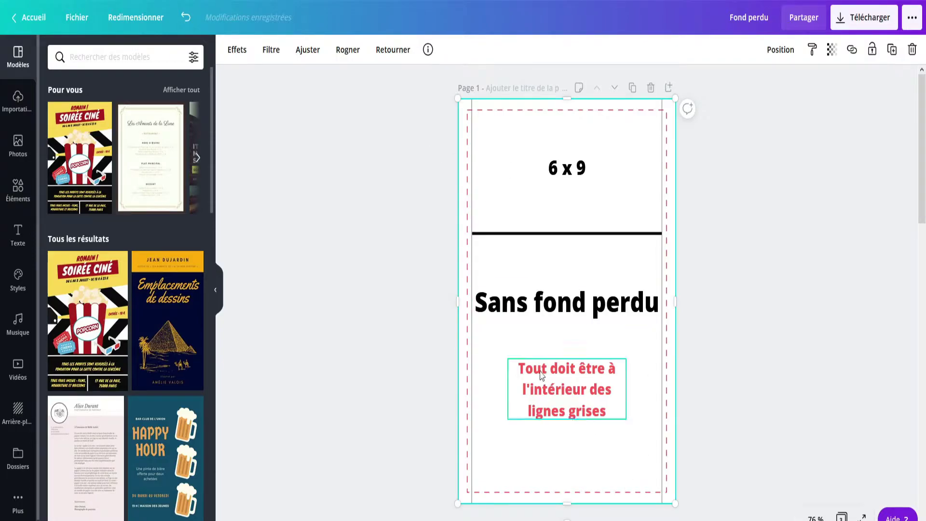
{"action": "left_click", "coordinate": [375, 160]}
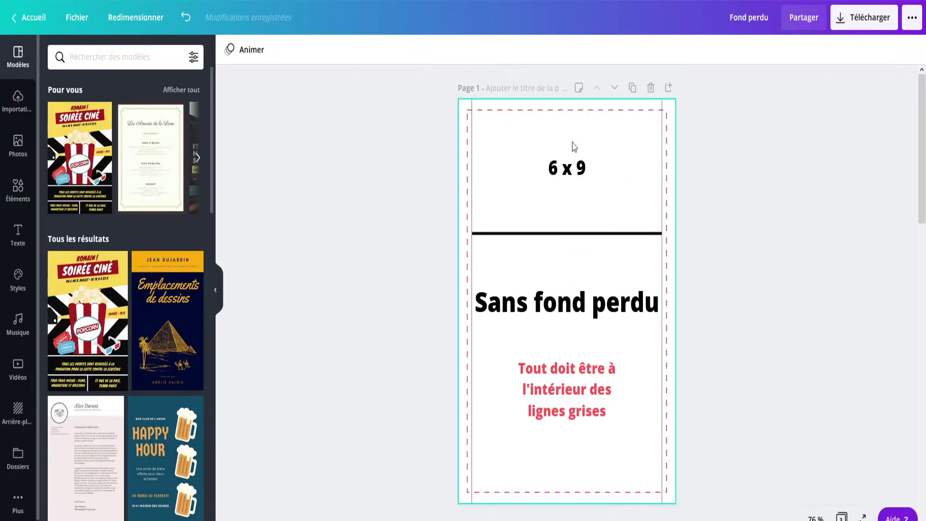
{"action": "left_click", "coordinate": [516, 239]}
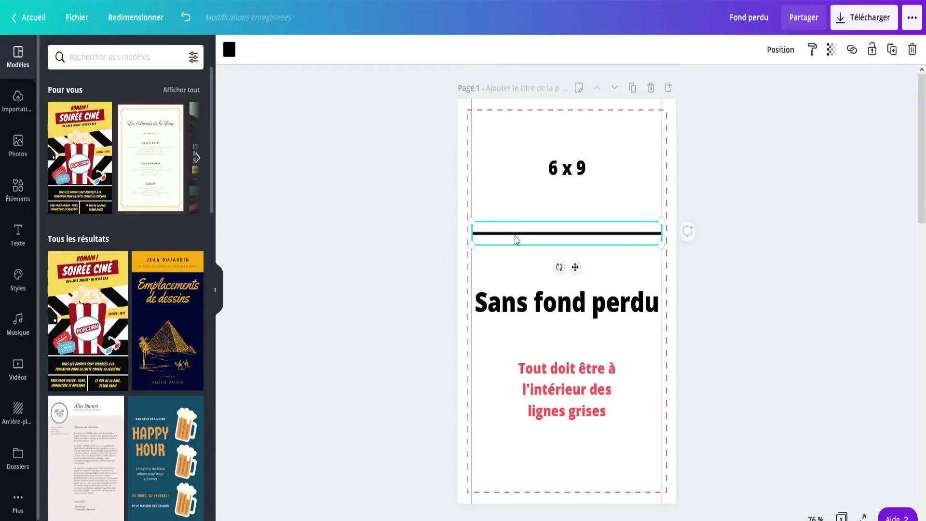
{"action": "left_click", "coordinate": [521, 317]}
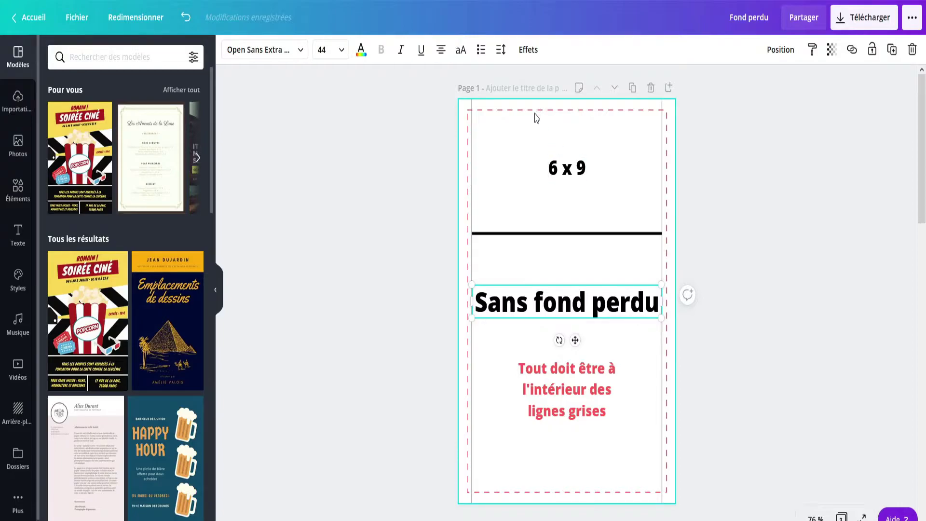
{"action": "left_click", "coordinate": [360, 230]}
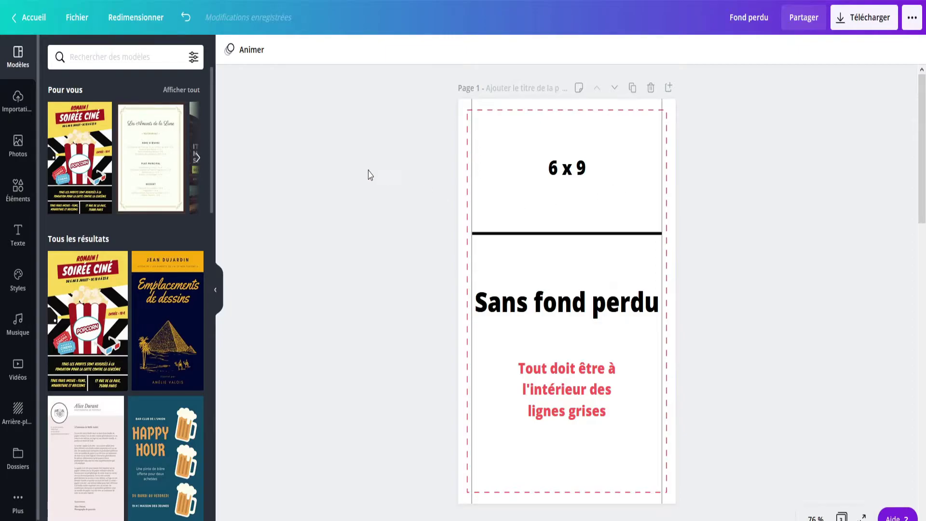
Step: Correct the first text line on page 2 to read "Ajouter 0.125 x 0.25"
{"action": "scroll", "coordinate": [415, 210], "scroll_direction": "down", "scroll_amount": 3}
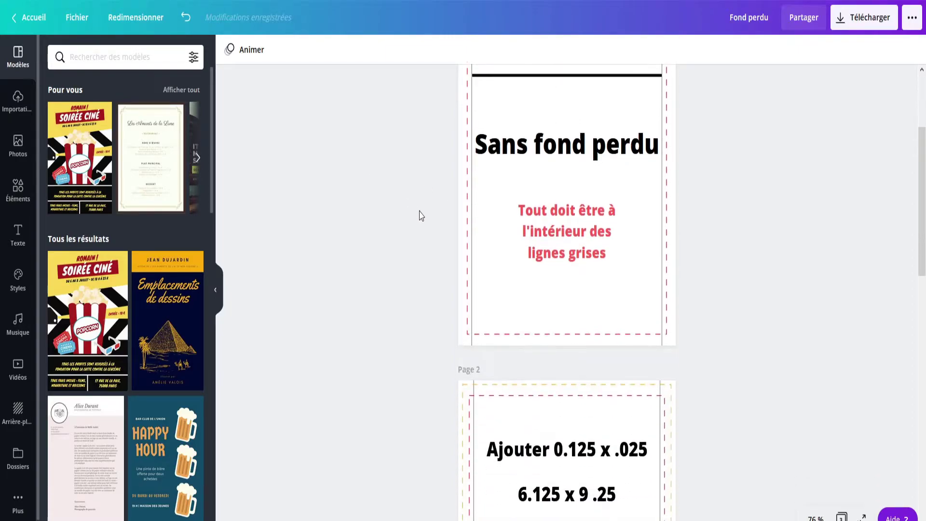
{"action": "scroll", "coordinate": [424, 212], "scroll_direction": "down", "scroll_amount": 6}
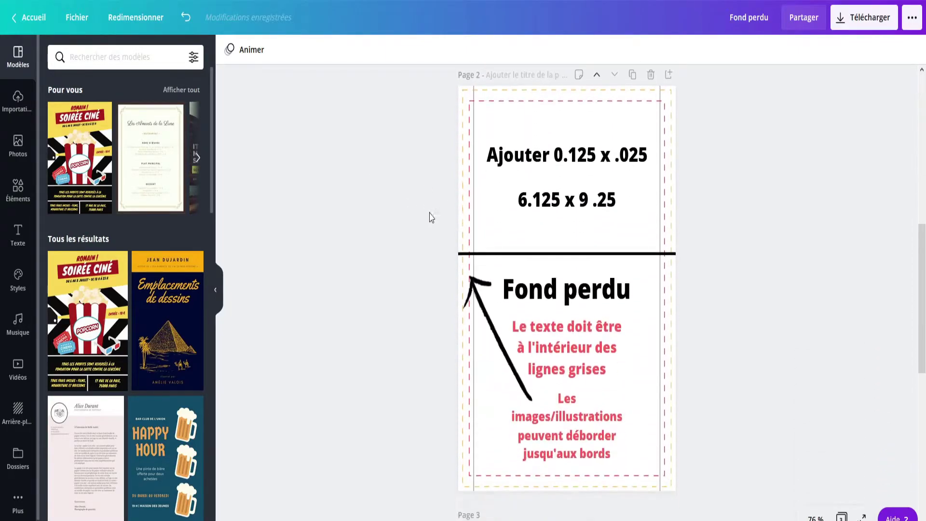
{"action": "scroll", "coordinate": [487, 147], "scroll_direction": "up", "scroll_amount": 2}
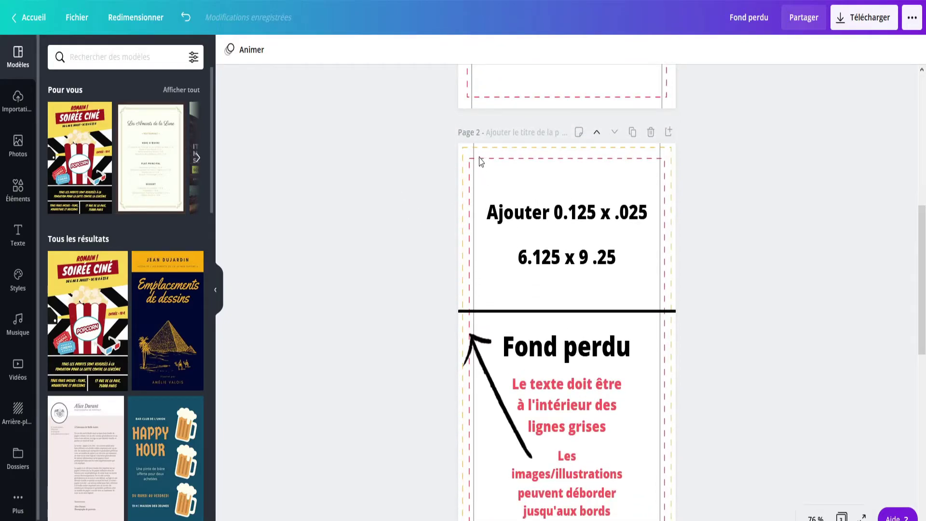
{"action": "left_click", "coordinate": [481, 161]}
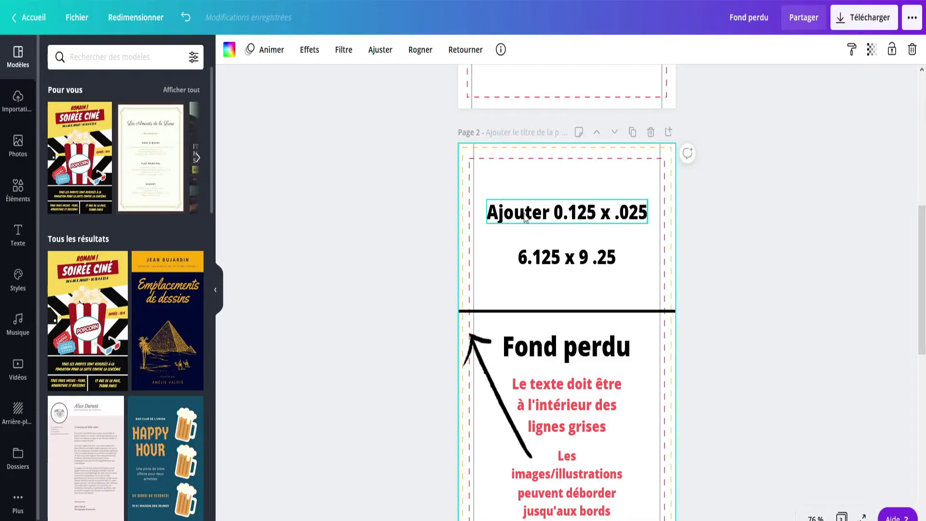
{"action": "double_click", "coordinate": [627, 216]}
{"action": "key", "text": "BackSpace"}
{"action": "key", "text": "BackSpace"}
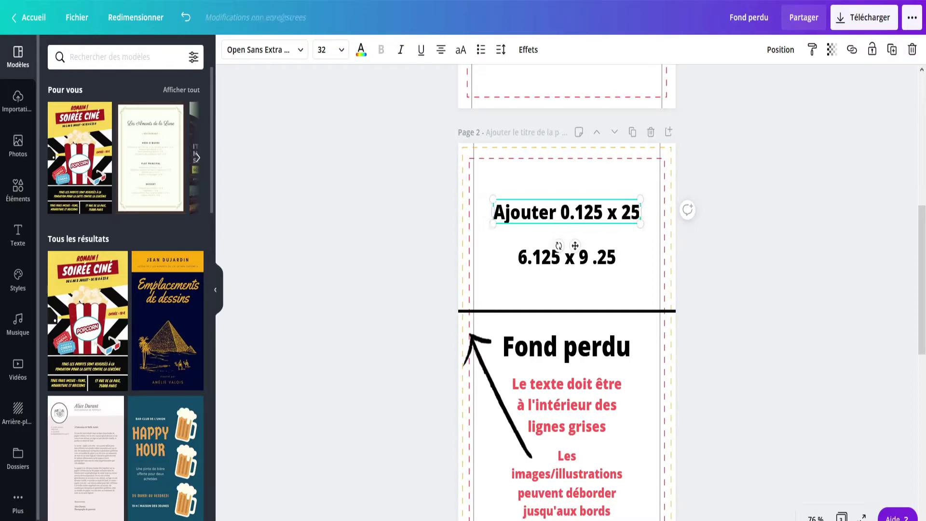
{"action": "type", "text": "0."}
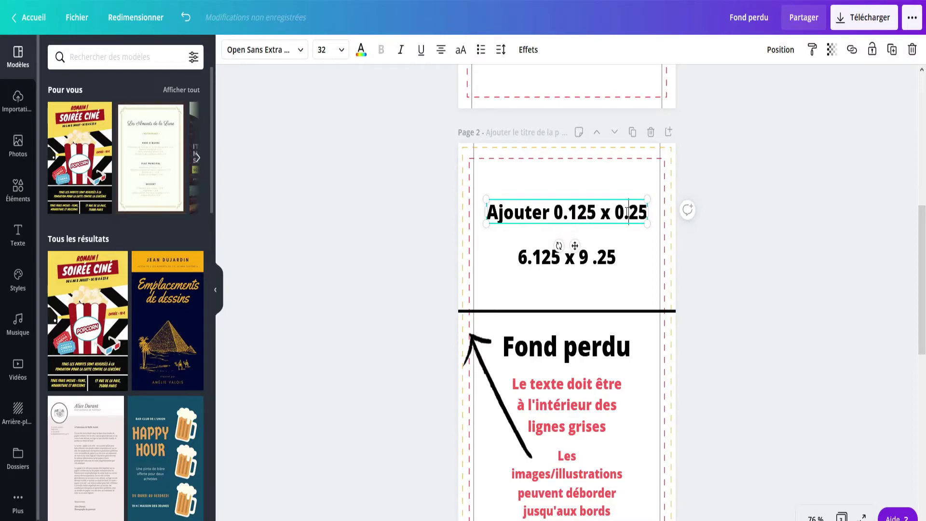
{"action": "left_click", "coordinate": [380, 169]}
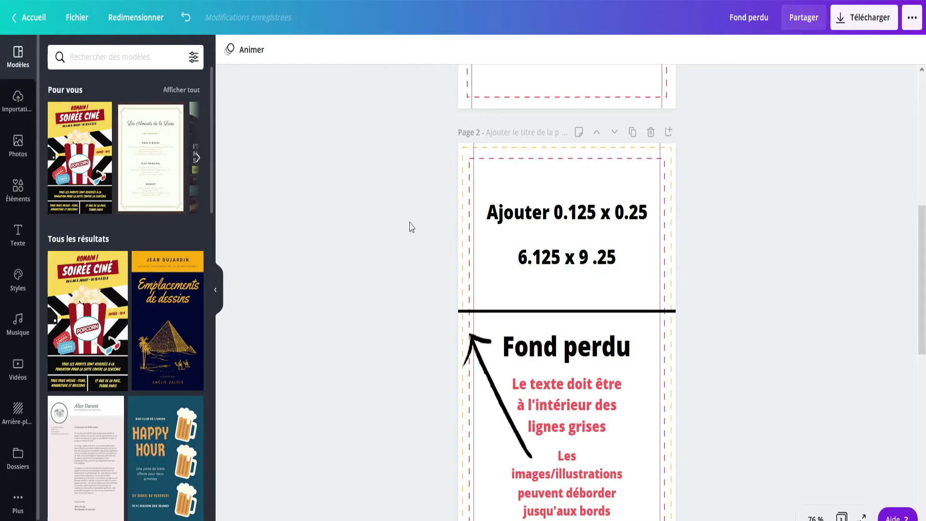
Step: Examine the bleed examples: the black line and "Fond perdu" heading on page 2, and the black background on page 3
{"action": "scroll", "coordinate": [400, 209], "scroll_direction": "down", "scroll_amount": 1}
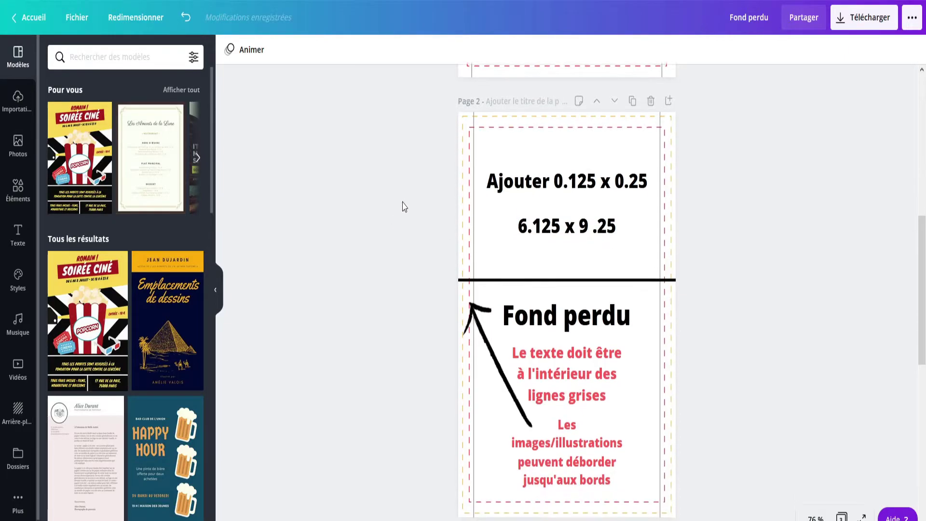
{"action": "left_click", "coordinate": [507, 276]}
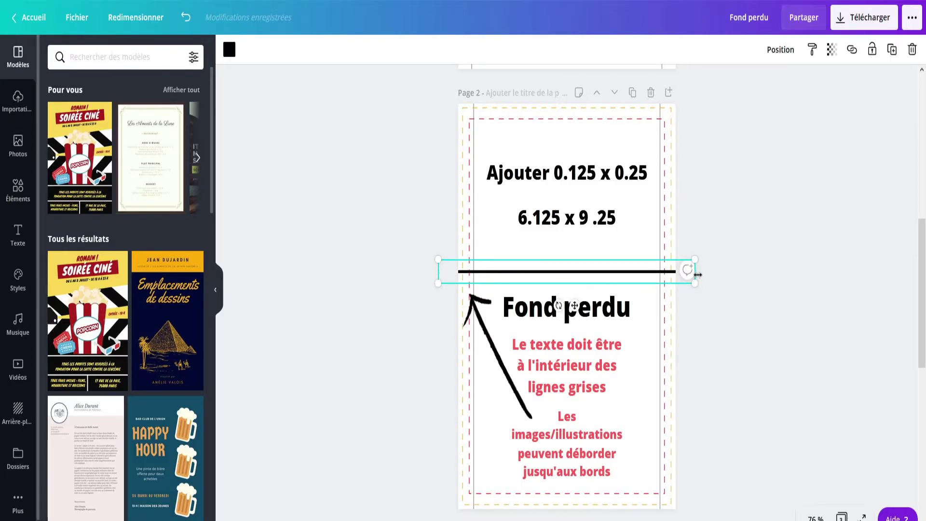
{"action": "left_click", "coordinate": [716, 200]}
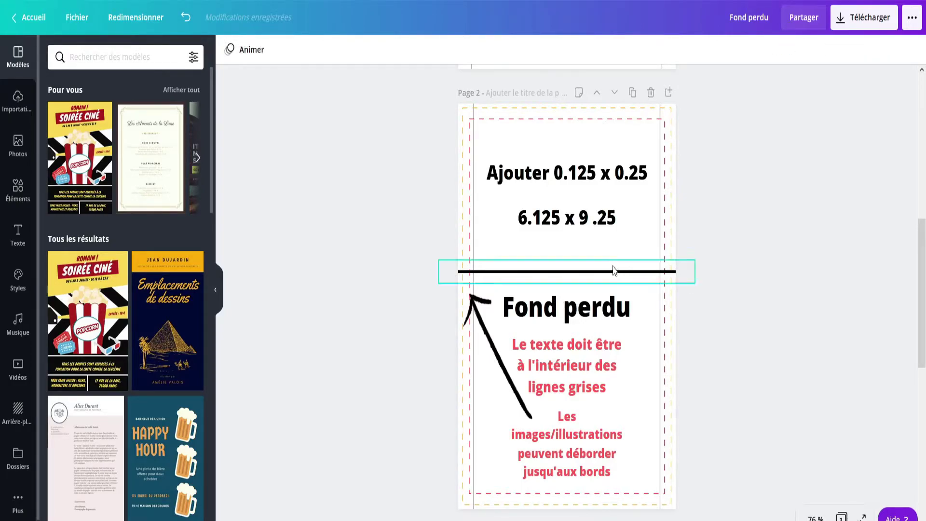
{"action": "left_click", "coordinate": [553, 317]}
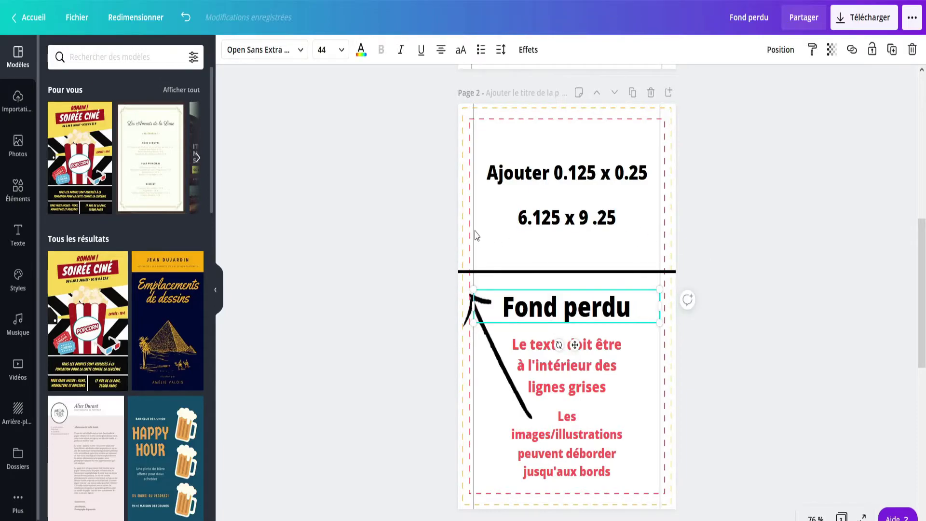
{"action": "left_click", "coordinate": [393, 245]}
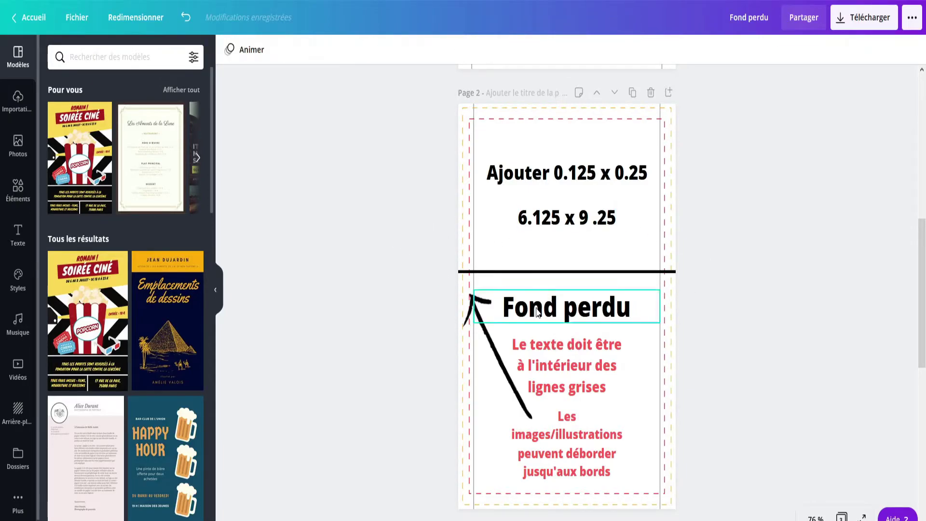
{"action": "scroll", "coordinate": [423, 370], "scroll_direction": "down", "scroll_amount": 2}
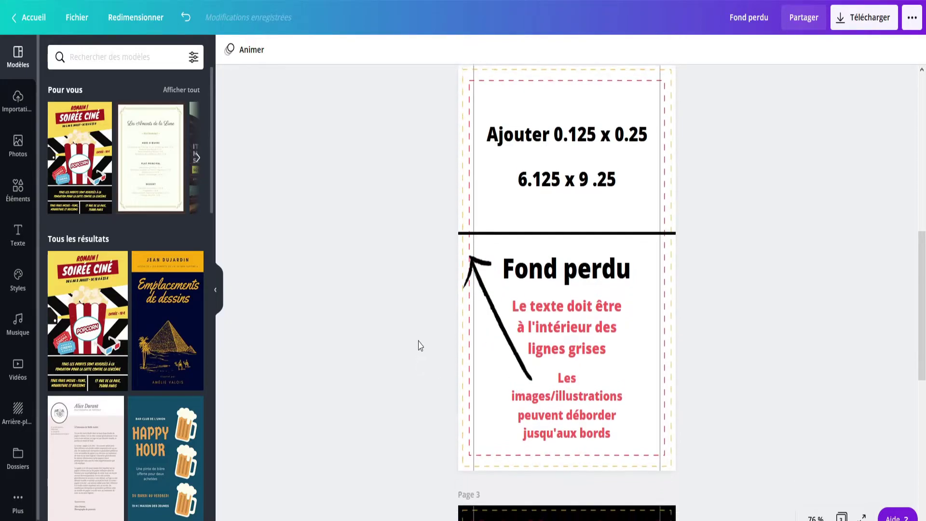
{"action": "scroll", "coordinate": [405, 226], "scroll_direction": "down", "scroll_amount": 8}
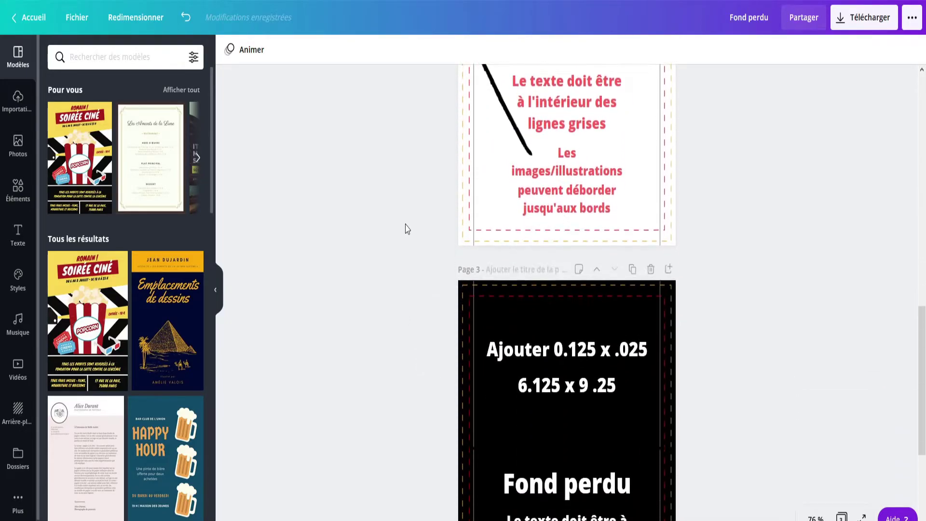
{"action": "scroll", "coordinate": [453, 164], "scroll_direction": "up", "scroll_amount": 3}
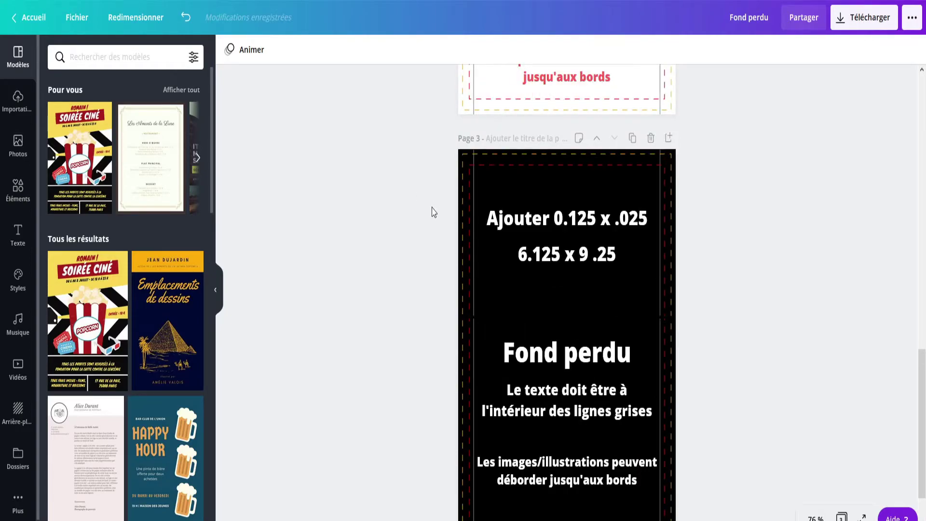
{"action": "scroll", "coordinate": [484, 333], "scroll_direction": "down", "scroll_amount": 3}
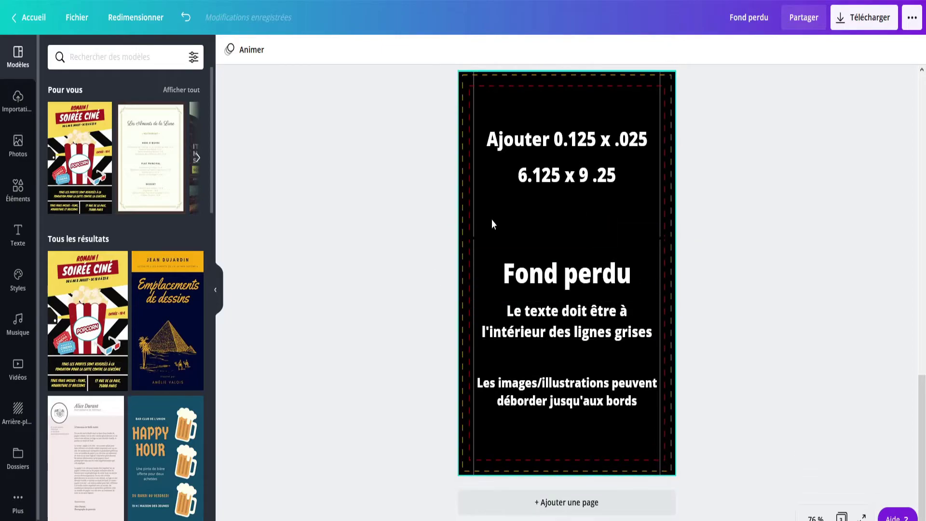
Step: Compare the no-bleed layout on page 1 with the bleed layout and guide lines on page 2
{"action": "scroll", "coordinate": [431, 302], "scroll_direction": "up", "scroll_amount": 15}
{"action": "scroll", "coordinate": [426, 320], "scroll_direction": "up", "scroll_amount": 19}
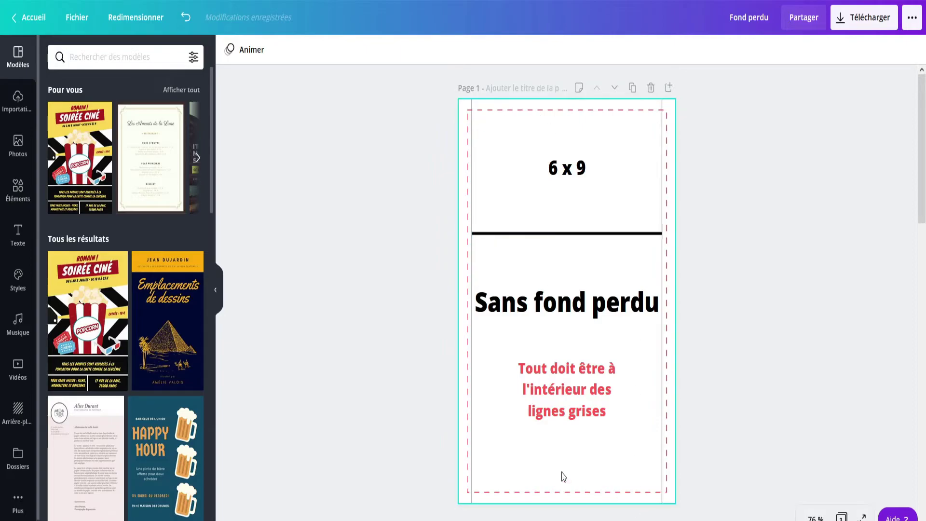
{"action": "scroll", "coordinate": [412, 246], "scroll_direction": "down", "scroll_amount": 12}
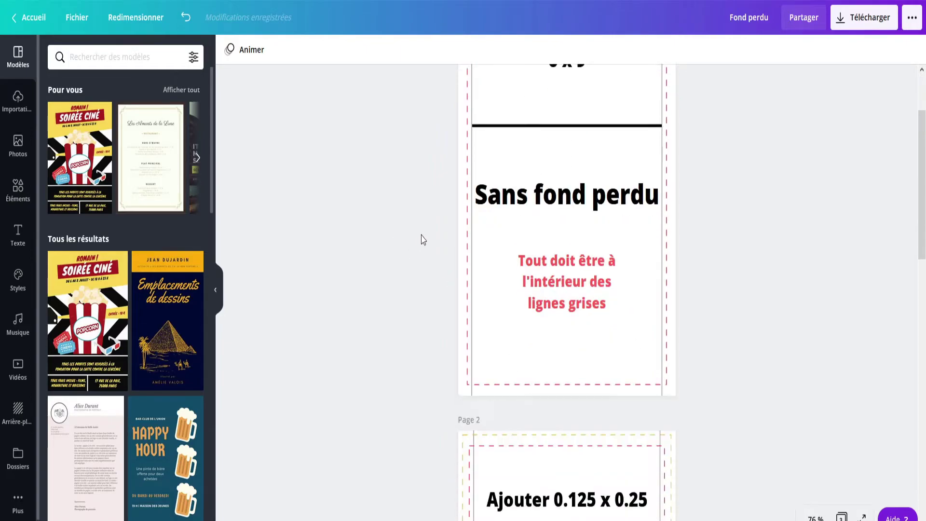
{"action": "scroll", "coordinate": [425, 218], "scroll_direction": "up", "scroll_amount": 3}
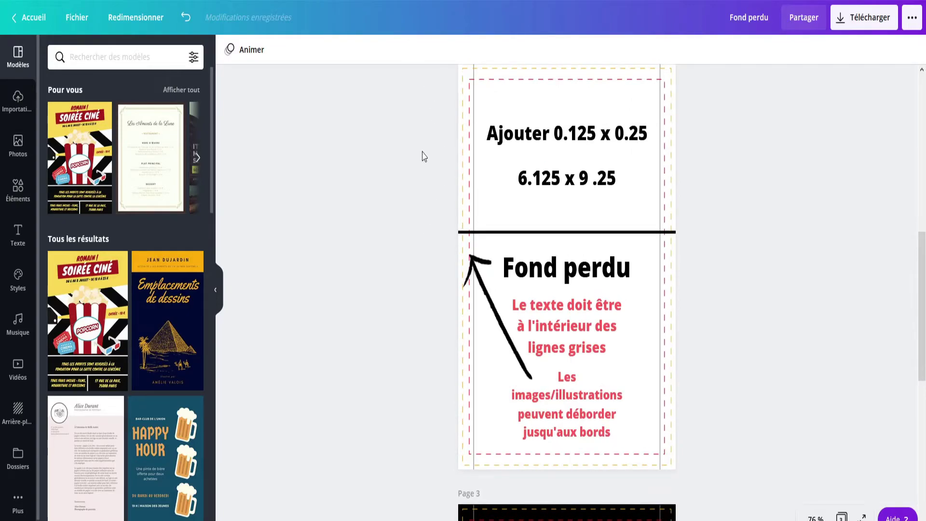
{"action": "scroll", "coordinate": [428, 186], "scroll_direction": "up", "scroll_amount": 1}
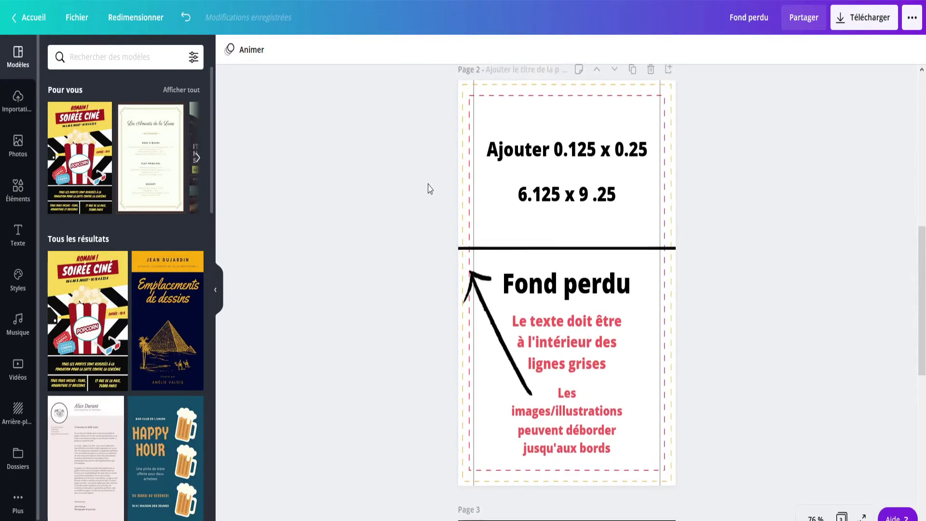
{"action": "left_click", "coordinate": [489, 114]}
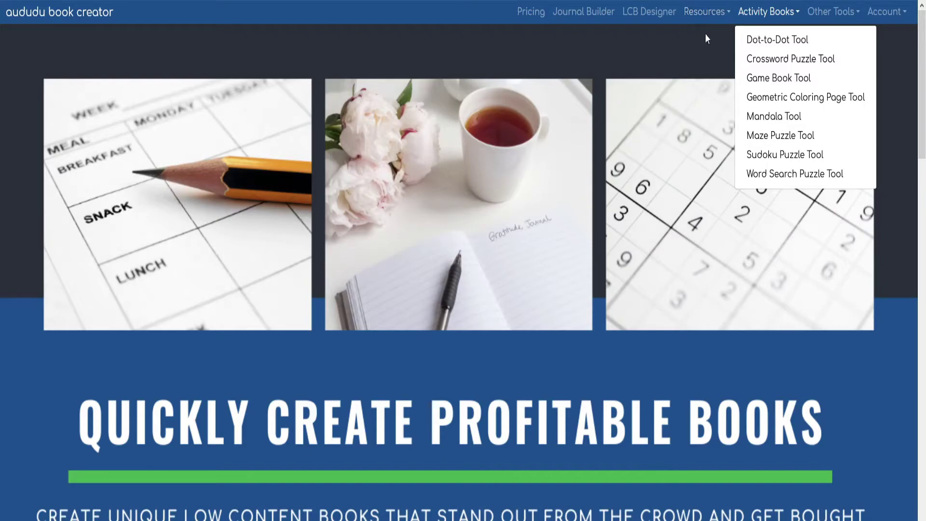
Step: In aududu book creator, open the KDP Page Guides resource
{"action": "left_click", "coordinate": [899, 40]}
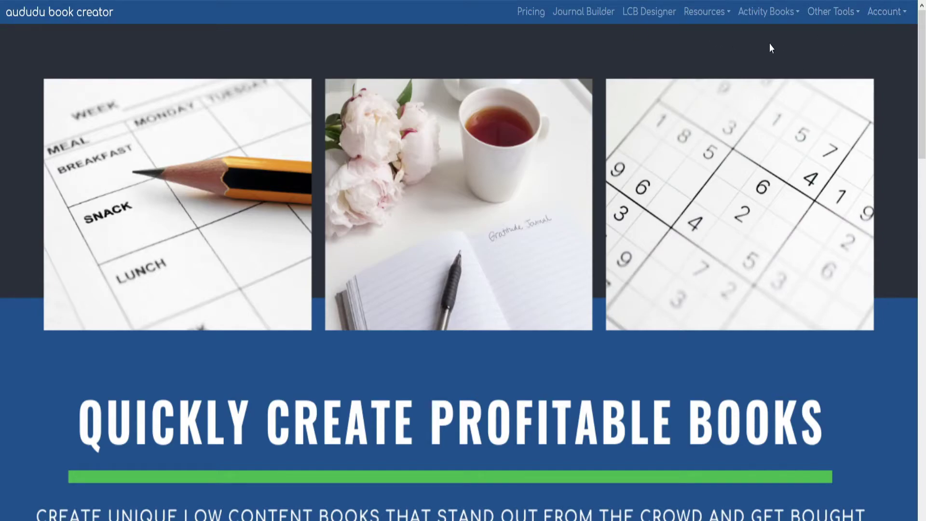
{"action": "left_click", "coordinate": [705, 21]}
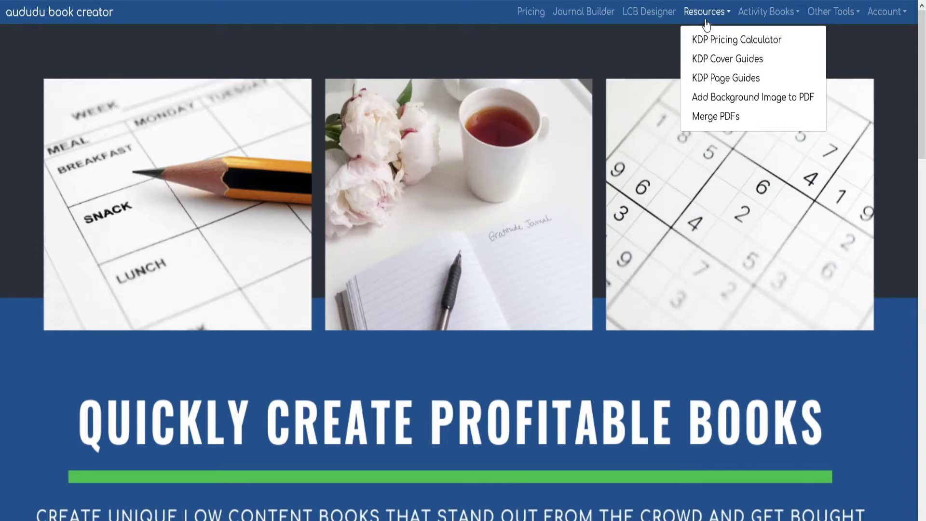
{"action": "left_click", "coordinate": [721, 81]}
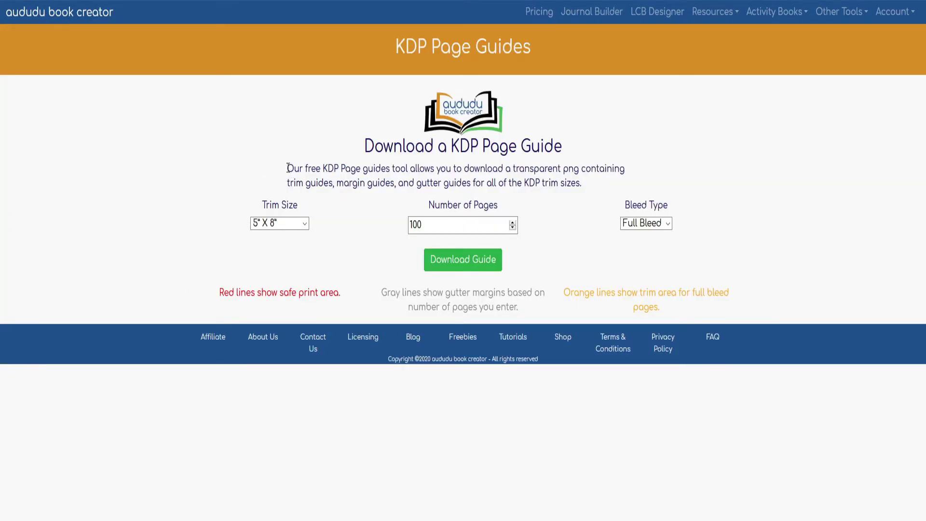
Step: Set the page guide's trim size to 6" X 9" and review the number of pages and bleed type options
{"action": "left_click", "coordinate": [289, 225]}
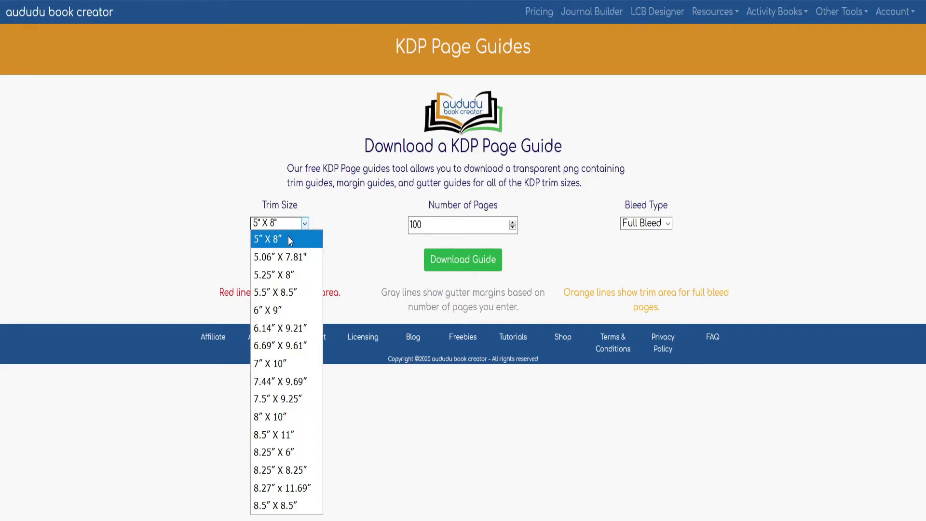
{"action": "left_click", "coordinate": [296, 310]}
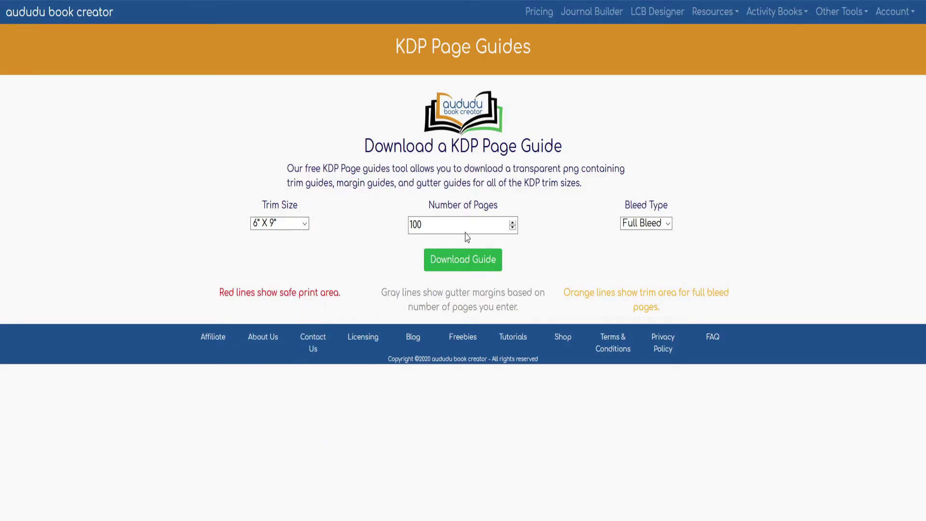
{"action": "double_click", "coordinate": [431, 225]}
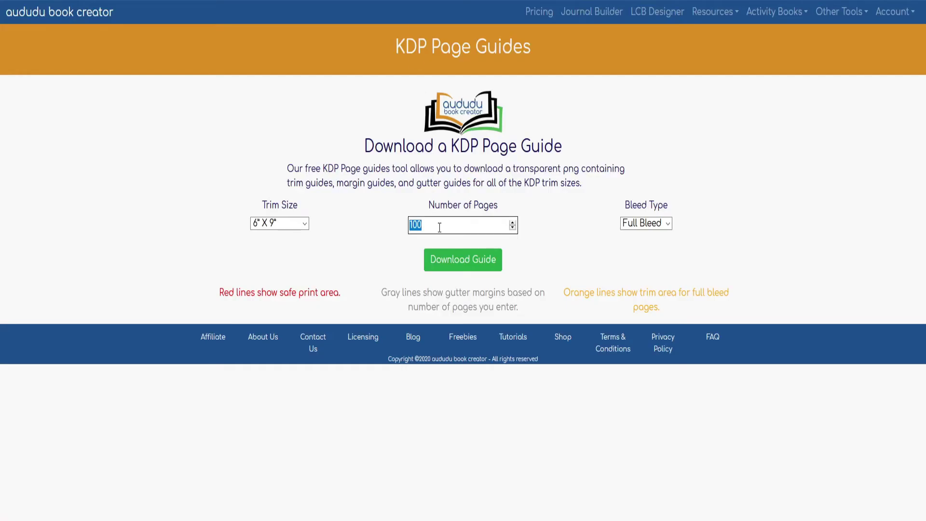
{"action": "left_click", "coordinate": [365, 230]}
{"action": "left_click", "coordinate": [645, 225]}
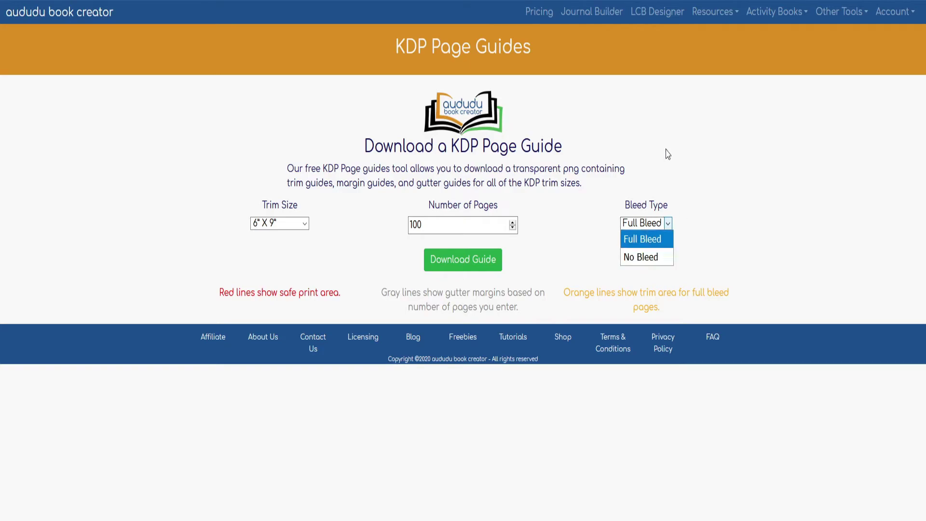
{"action": "left_click", "coordinate": [567, 190]}
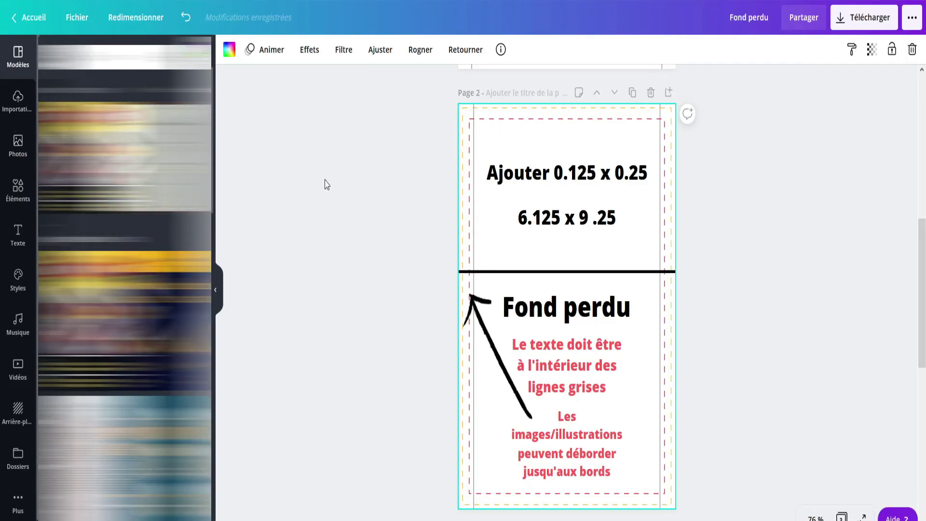
Step: In Canva, examine the bleed and margin guides on the black page 3
{"action": "scroll", "coordinate": [450, 200], "scroll_direction": "down", "scroll_amount": 10}
{"action": "scroll", "coordinate": [660, 155], "scroll_direction": "up", "scroll_amount": 2}
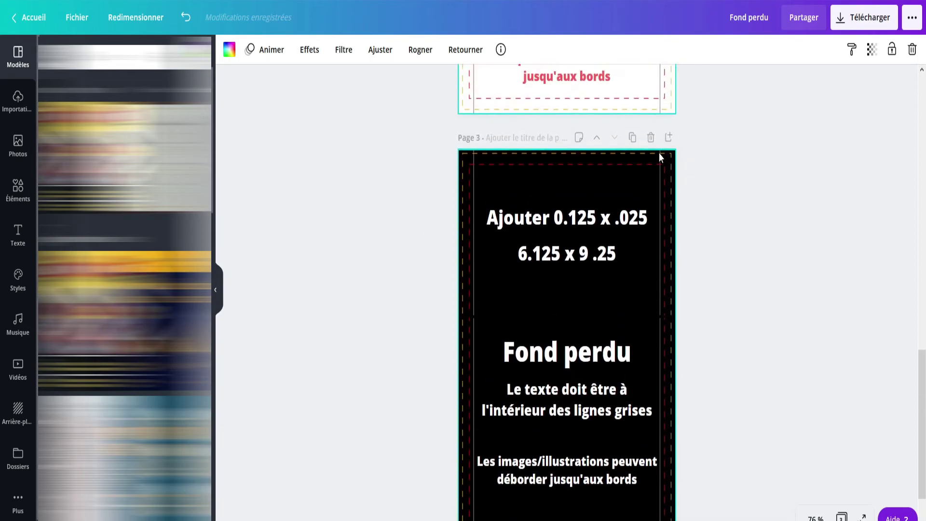
Step: Add a new page after the black page 3 and set its background to white
{"action": "left_click", "coordinate": [668, 138]}
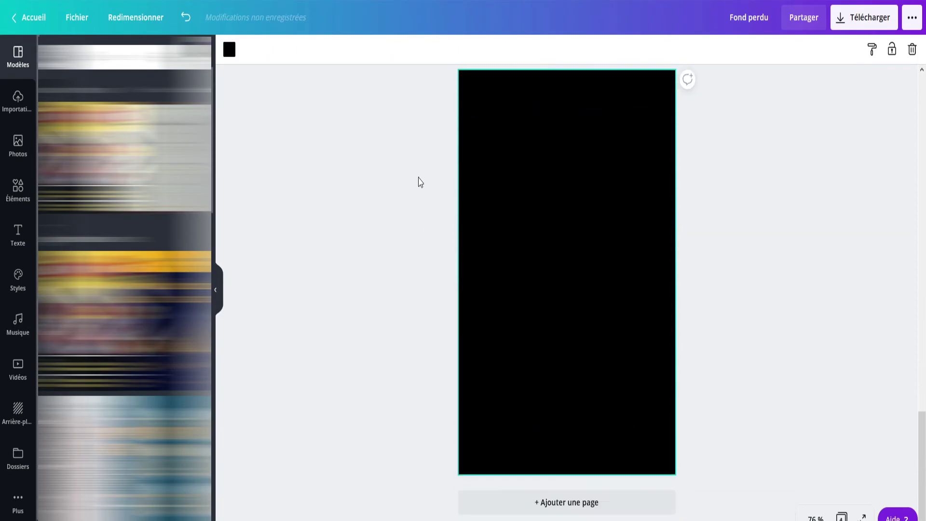
{"action": "left_click", "coordinate": [229, 49]}
{"action": "left_click", "coordinate": [195, 51]}
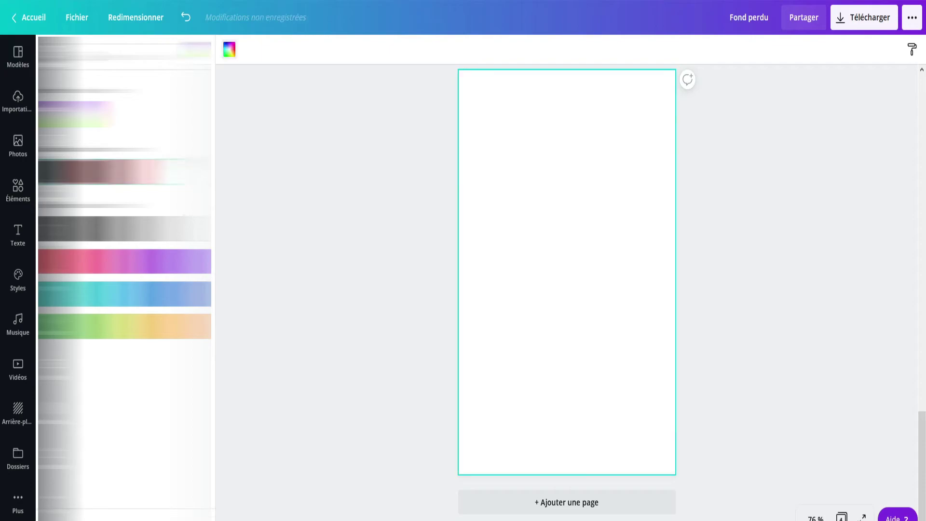
Step: Insert the uploaded no-bleed page guide image on the blank page 4
{"action": "left_click", "coordinate": [18, 102]}
{"action": "left_click", "coordinate": [62, 149]}
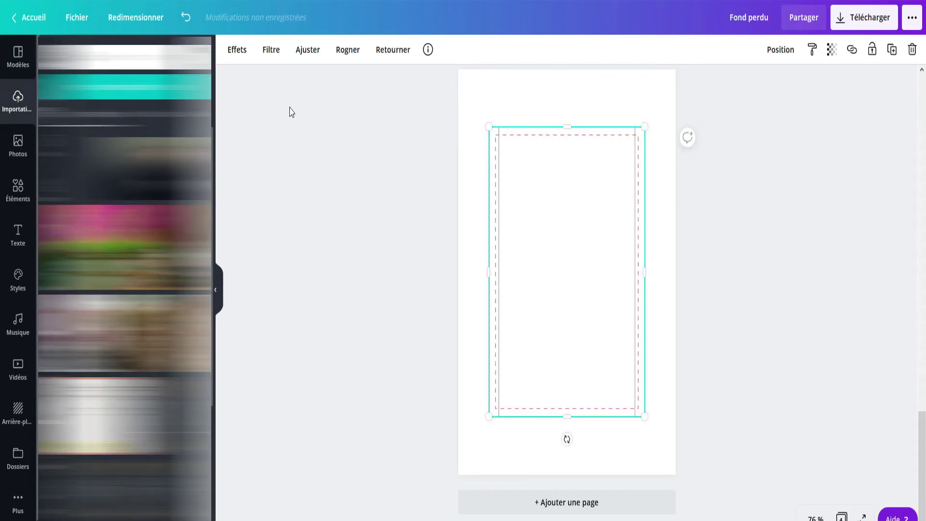
{"action": "left_click", "coordinate": [18, 56]}
{"action": "scroll", "coordinate": [425, 218], "scroll_direction": "up", "scroll_amount": 1}
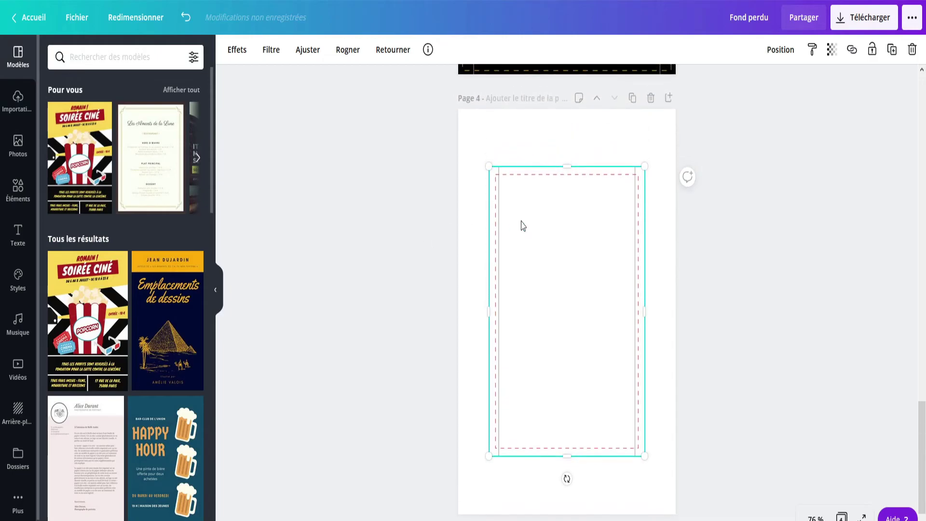
Step: Move the guide image to the page's upper-left corner and enlarge it to fill all of page 4
{"action": "left_click_drag", "start_coordinate": [556, 237], "coordinate": [551, 208]}
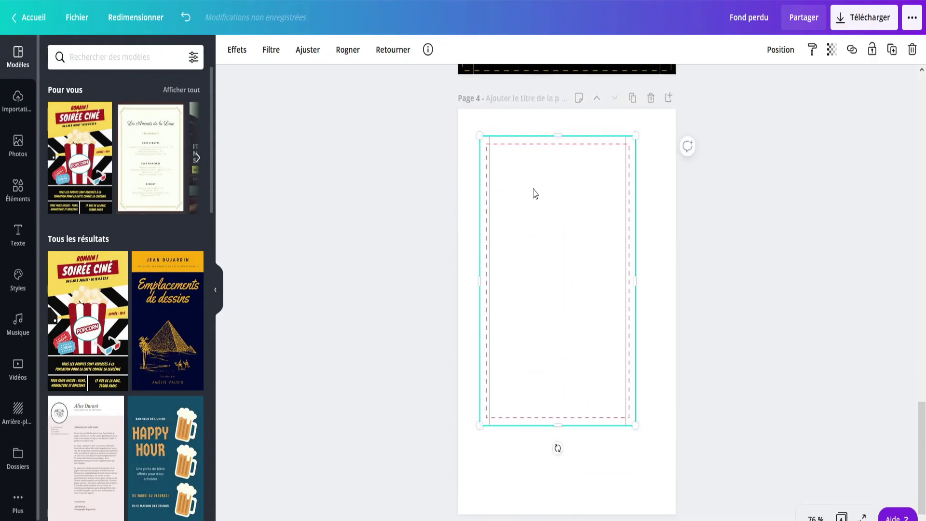
{"action": "left_click", "coordinate": [397, 202]}
{"action": "left_click_drag", "start_coordinate": [551, 233], "coordinate": [529, 203]}
{"action": "scroll", "coordinate": [530, 205], "scroll_direction": "down", "scroll_amount": 1}
{"action": "left_click_drag", "start_coordinate": [614, 360], "coordinate": [683, 468]}
Step: Lock the full-page guide image on page 4 and try to move it
{"action": "left_click", "coordinate": [700, 220]}
{"action": "left_click", "coordinate": [675, 190]}
{"action": "left_click", "coordinate": [872, 50]}
{"action": "left_click_drag", "start_coordinate": [653, 152], "coordinate": [547, 191]}
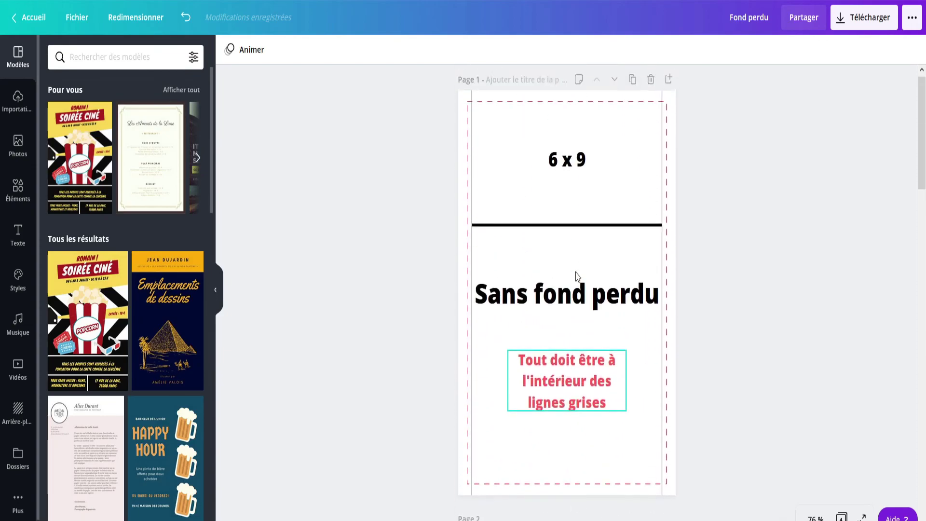
Step: Review the no-bleed guides on pages 1 and 4 against the bleed layouts on pages 2 and 3
{"action": "scroll", "coordinate": [443, 237], "scroll_direction": "down", "scroll_amount": 10}
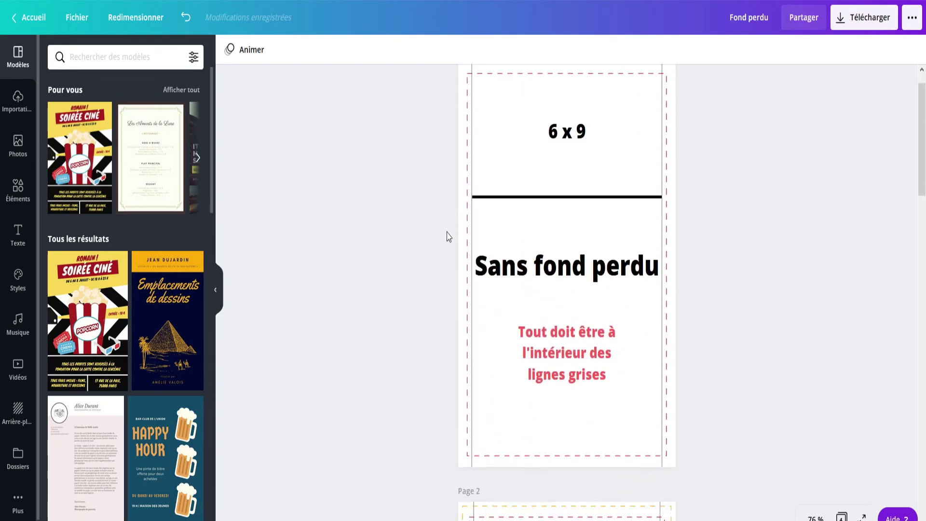
{"action": "scroll", "coordinate": [438, 238], "scroll_direction": "down", "scroll_amount": 12}
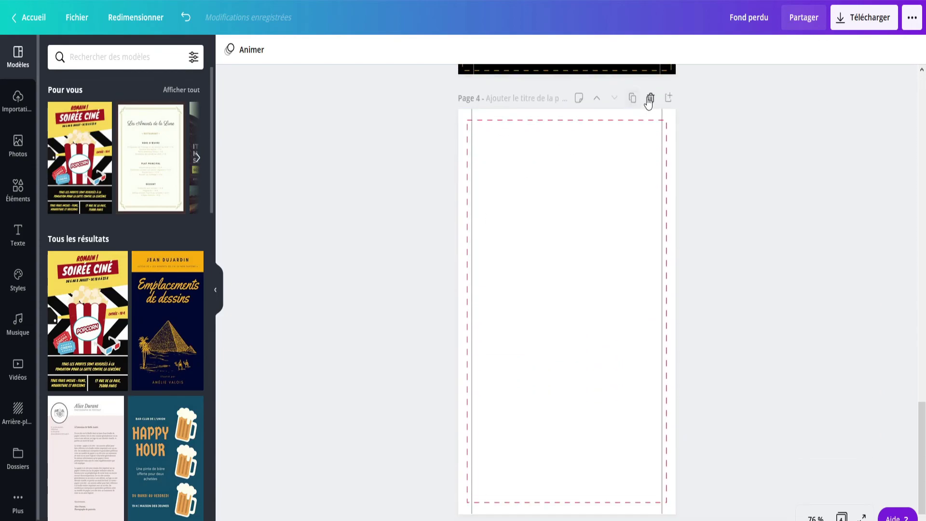
{"action": "scroll", "coordinate": [415, 267], "scroll_direction": "up", "scroll_amount": 8}
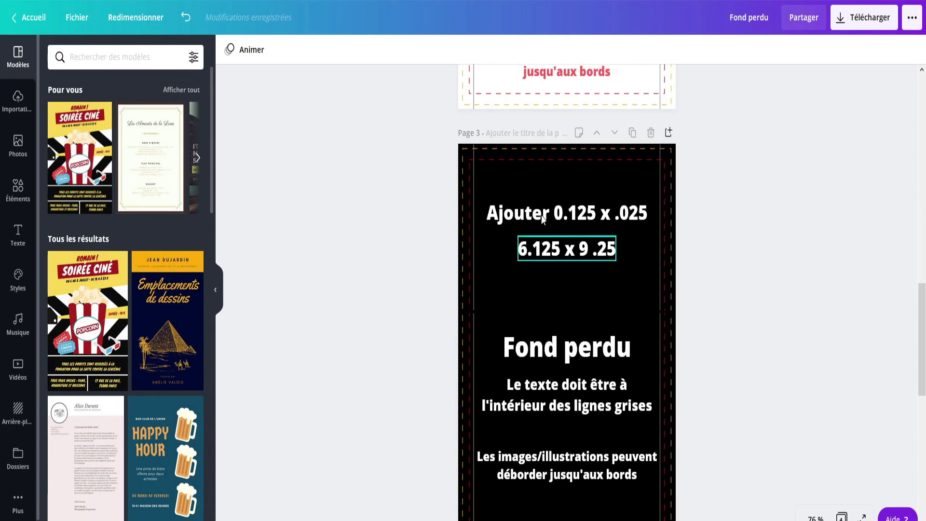
{"action": "scroll", "coordinate": [453, 294], "scroll_direction": "down", "scroll_amount": 3}
{"action": "scroll", "coordinate": [448, 305], "scroll_direction": "up", "scroll_amount": 5}
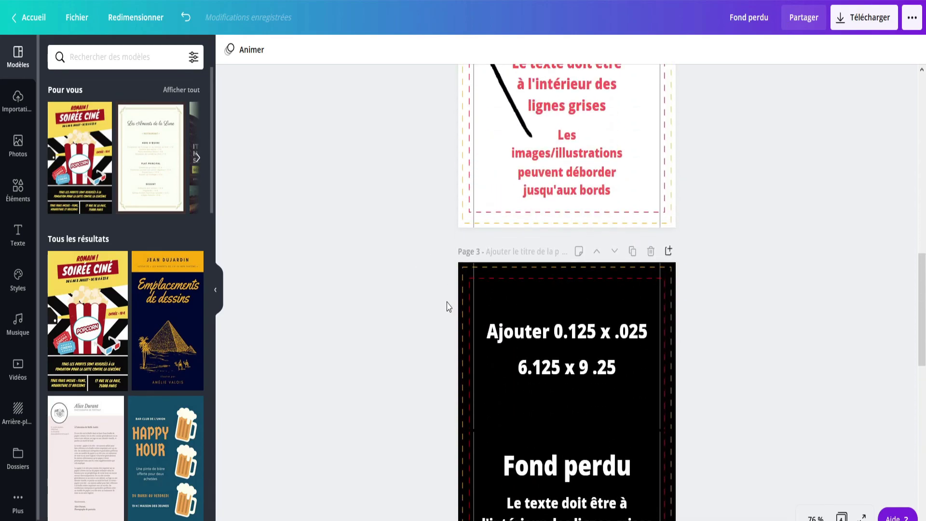
{"action": "scroll", "coordinate": [395, 275], "scroll_direction": "up", "scroll_amount": 5}
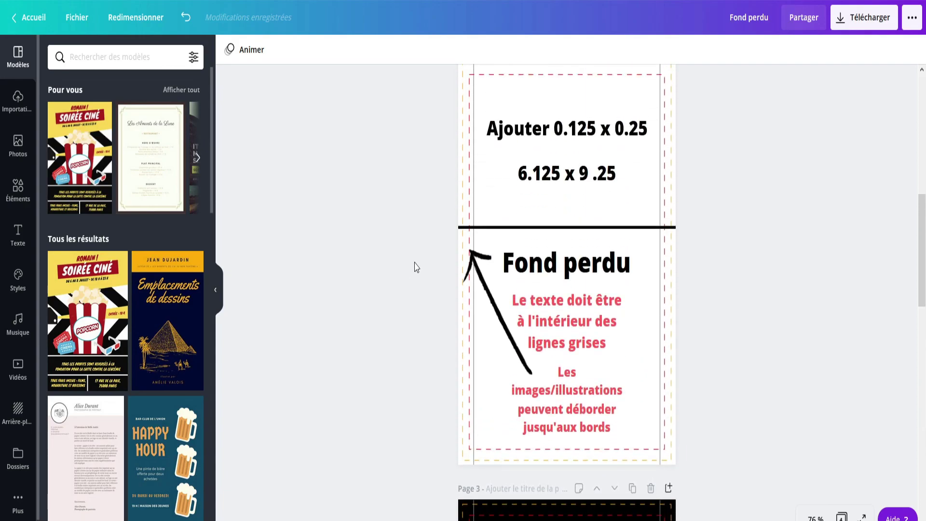